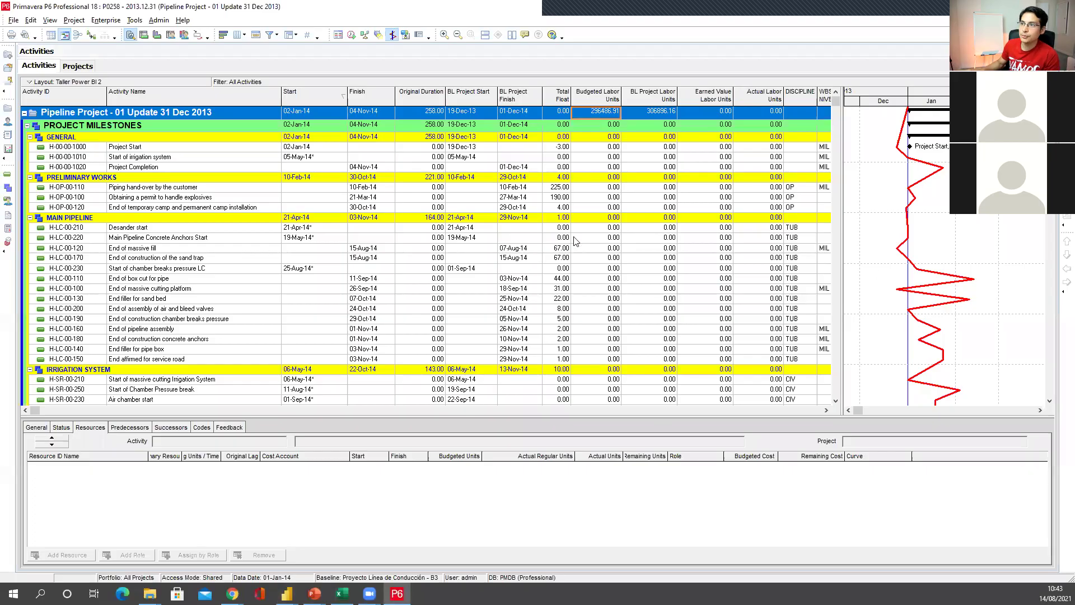
Step: Open project P0258 - 2014-03, the 31 March 2014 update, from the Projects list
click(564, 227)
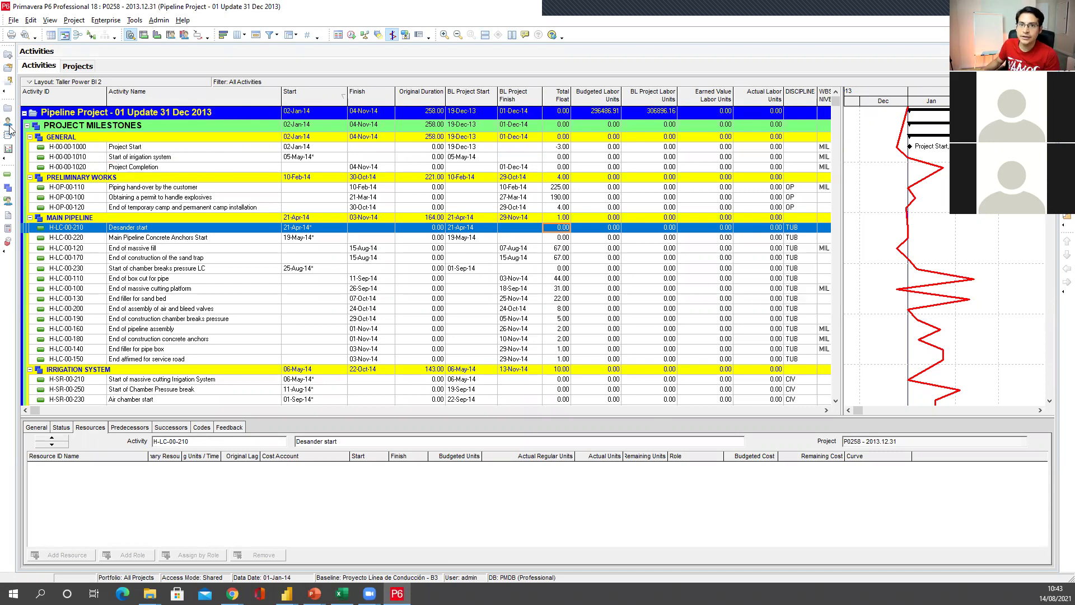
click(8, 109)
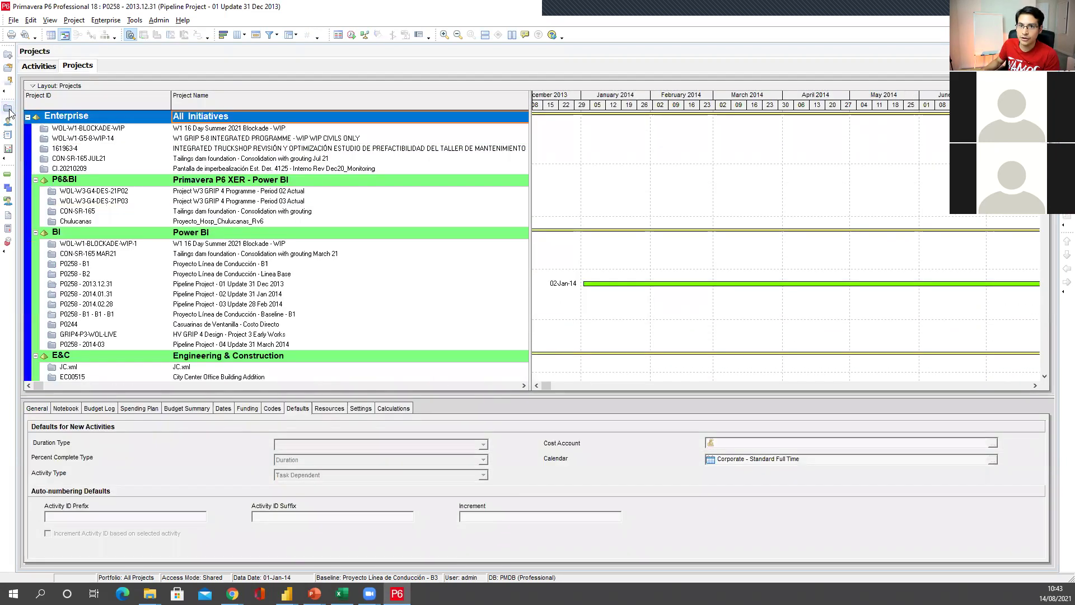
scroll(161, 256, down, 1)
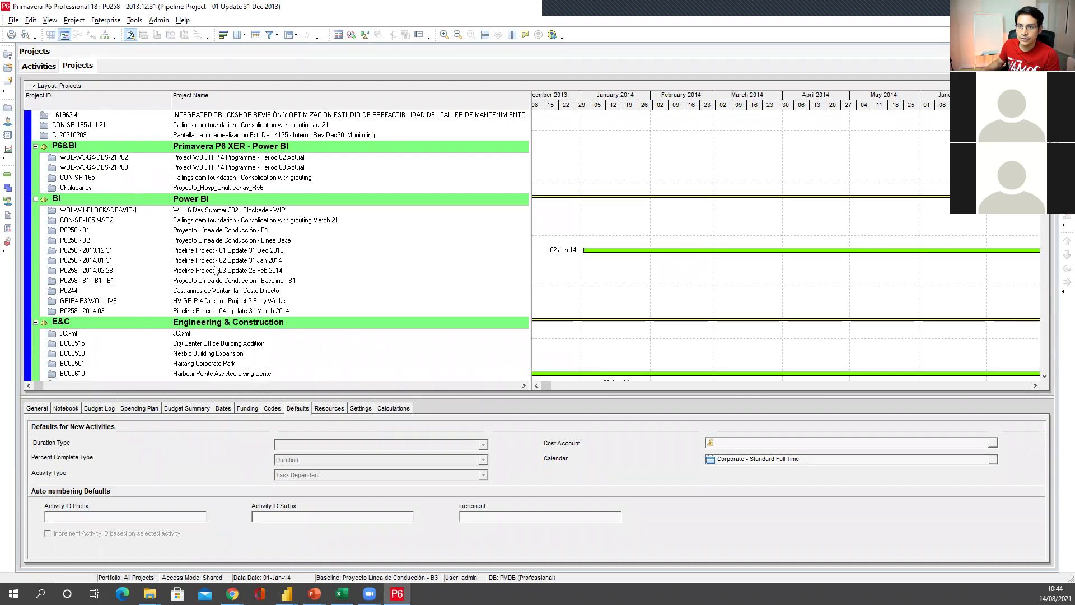
click(226, 311)
right_click(226, 312)
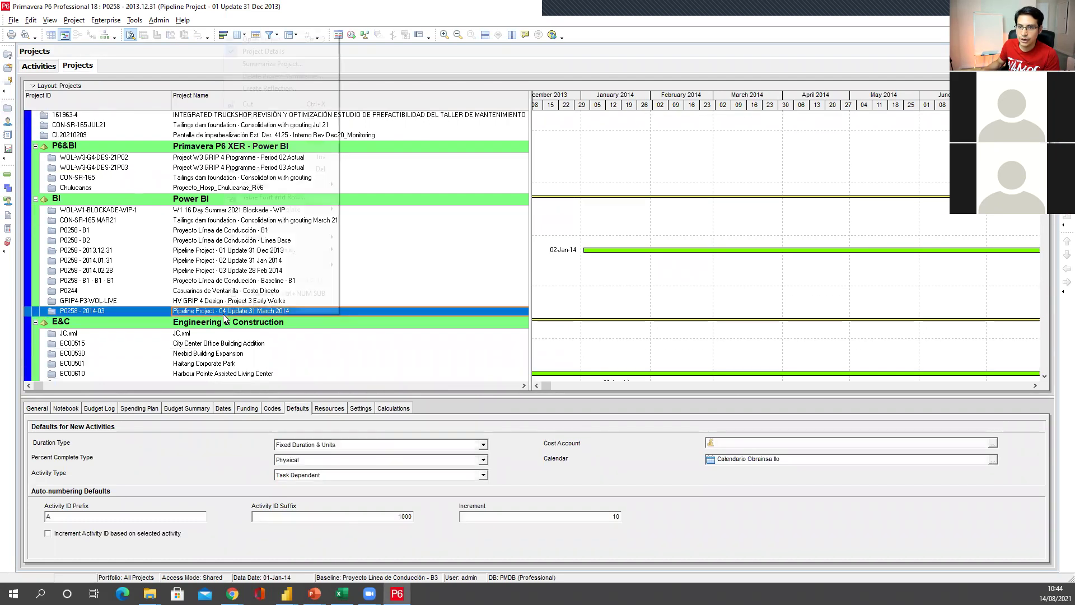
click(262, 39)
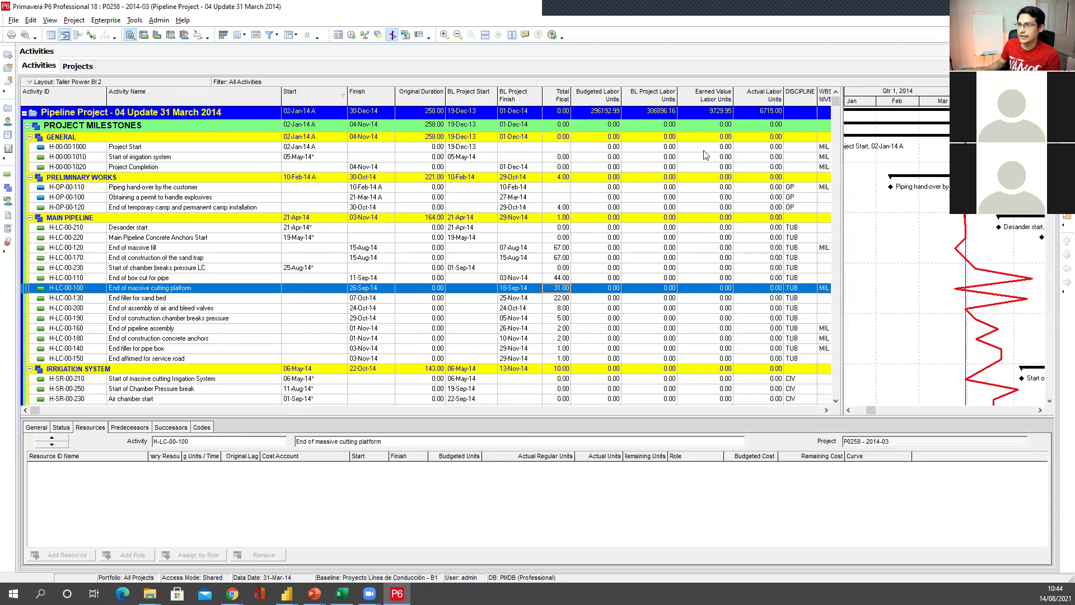
click(714, 115)
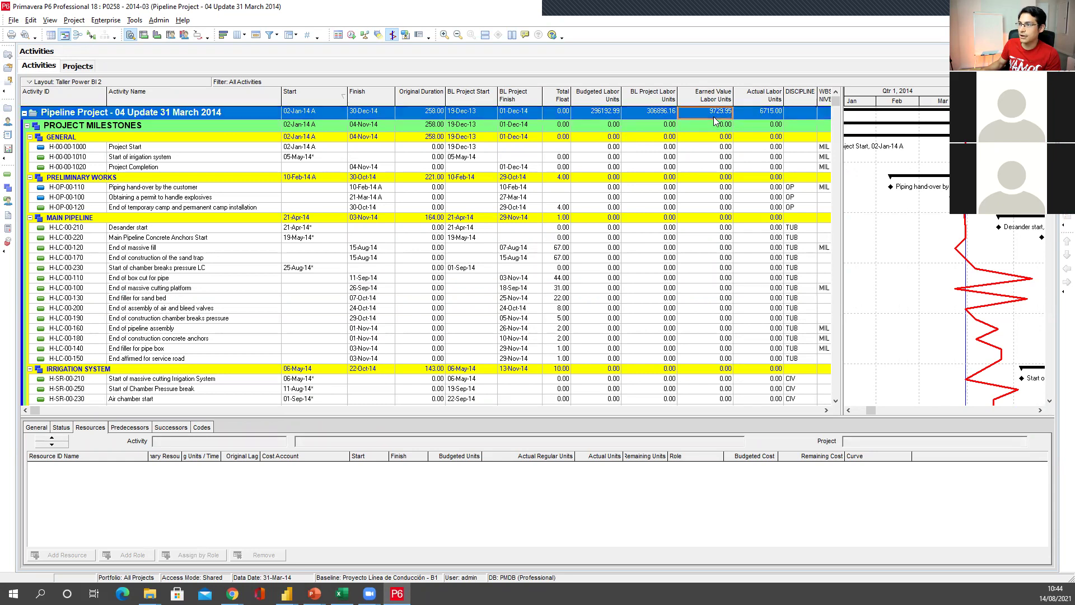
click(761, 114)
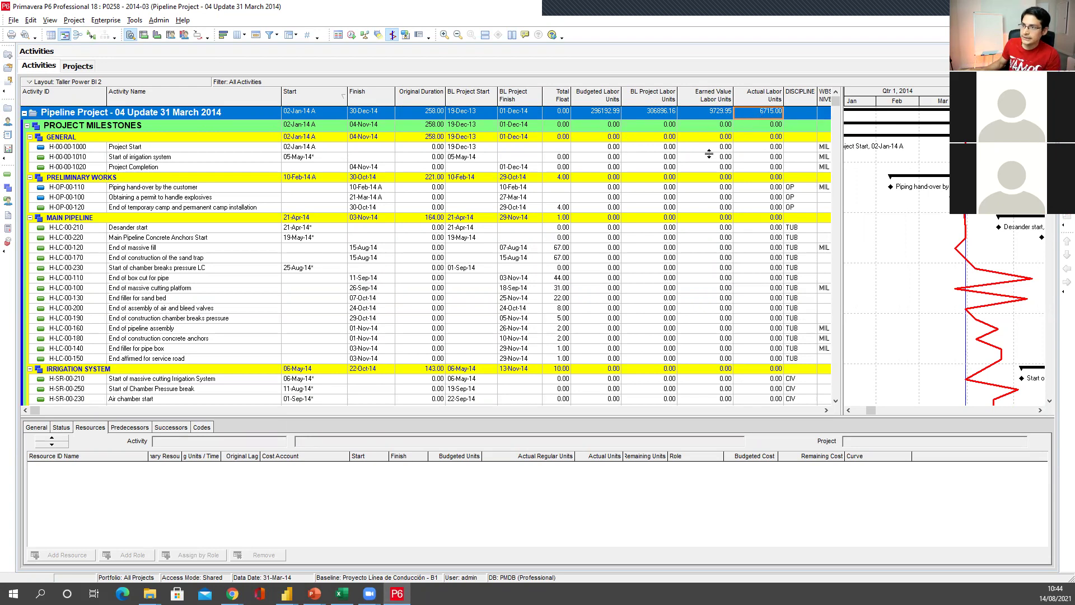
click(368, 115)
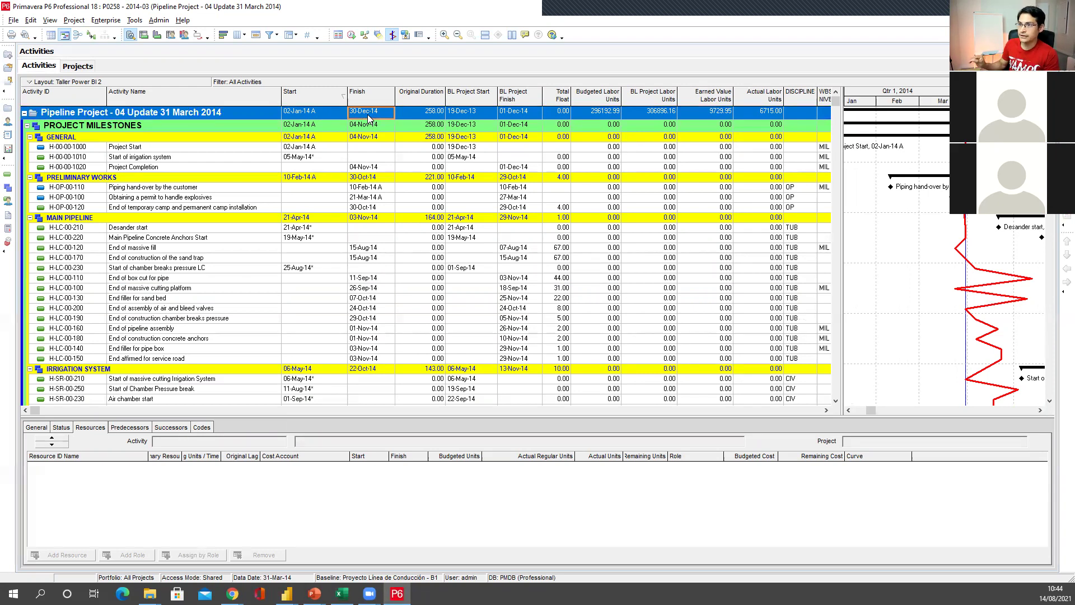
click(14, 20)
Step: Choose the Primavera P6 (XML) export format and include the project baseline
key(Escape)
key(Escape)
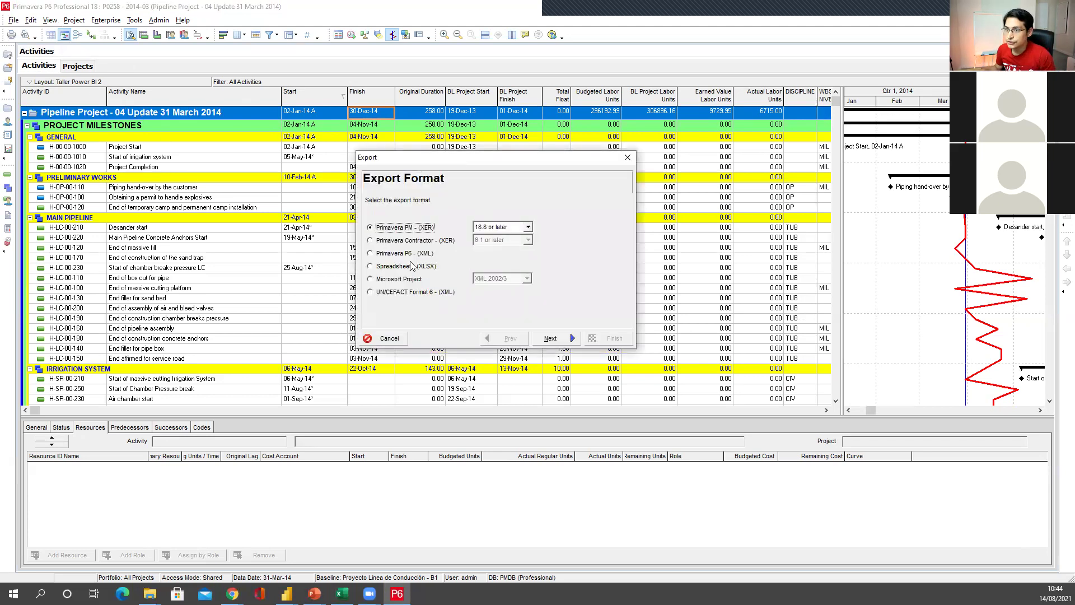
click(407, 254)
click(551, 338)
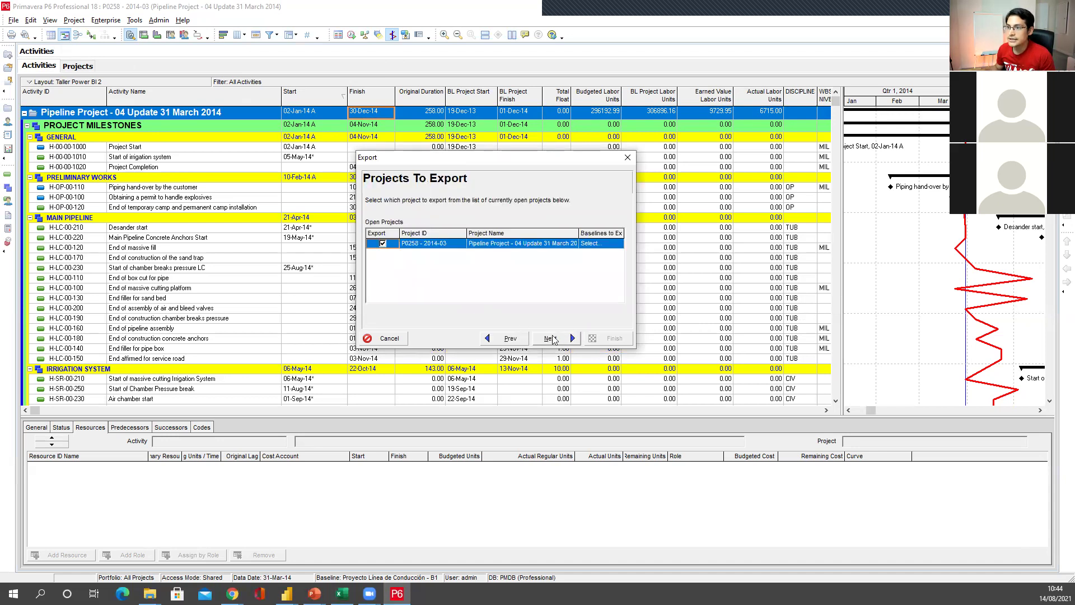
click(606, 245)
click(338, 116)
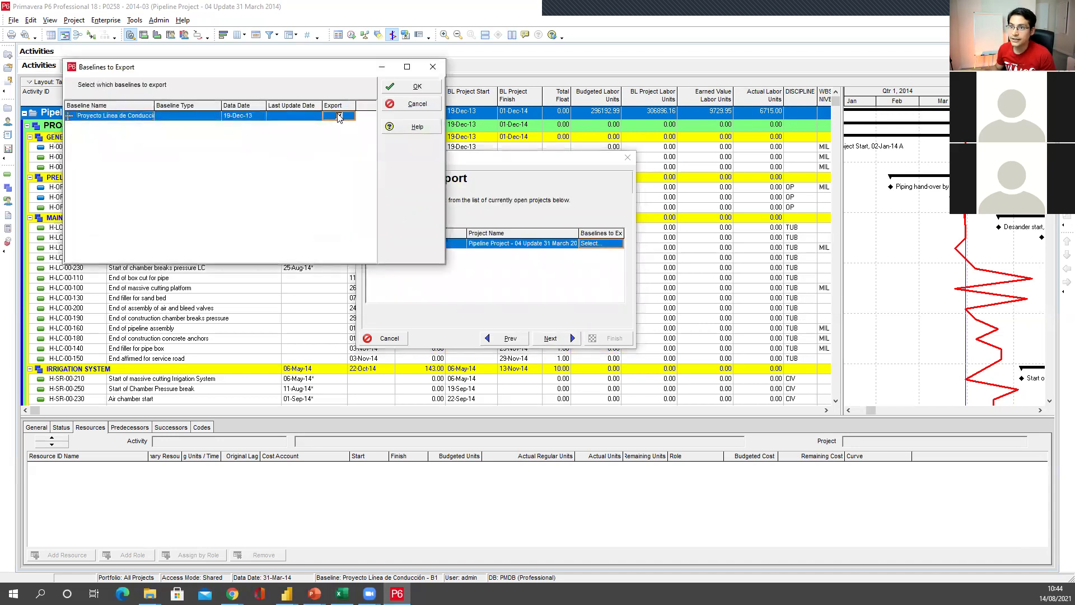
click(339, 116)
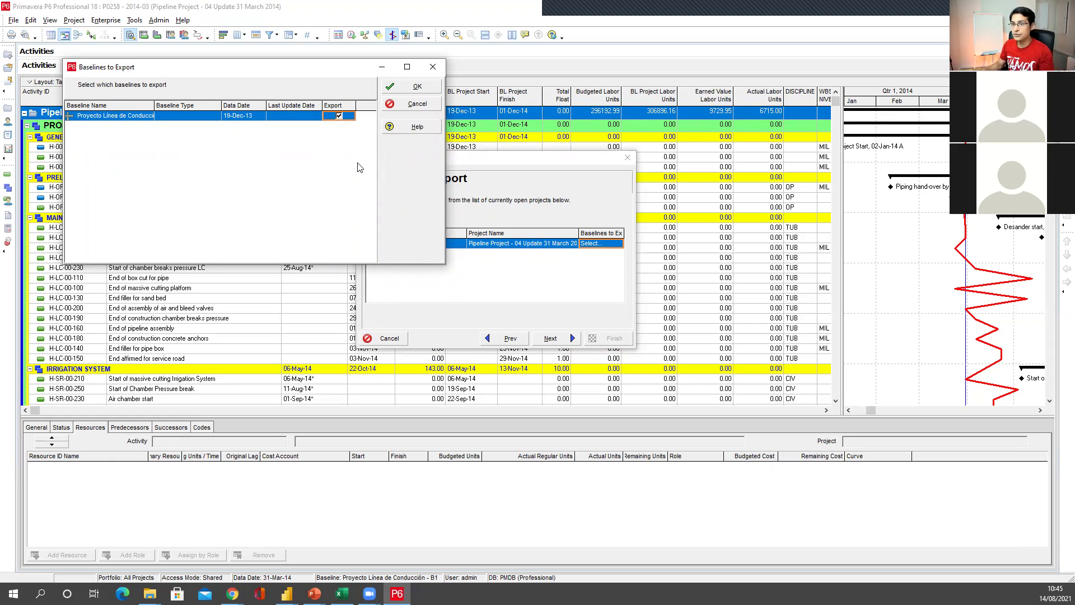
click(418, 89)
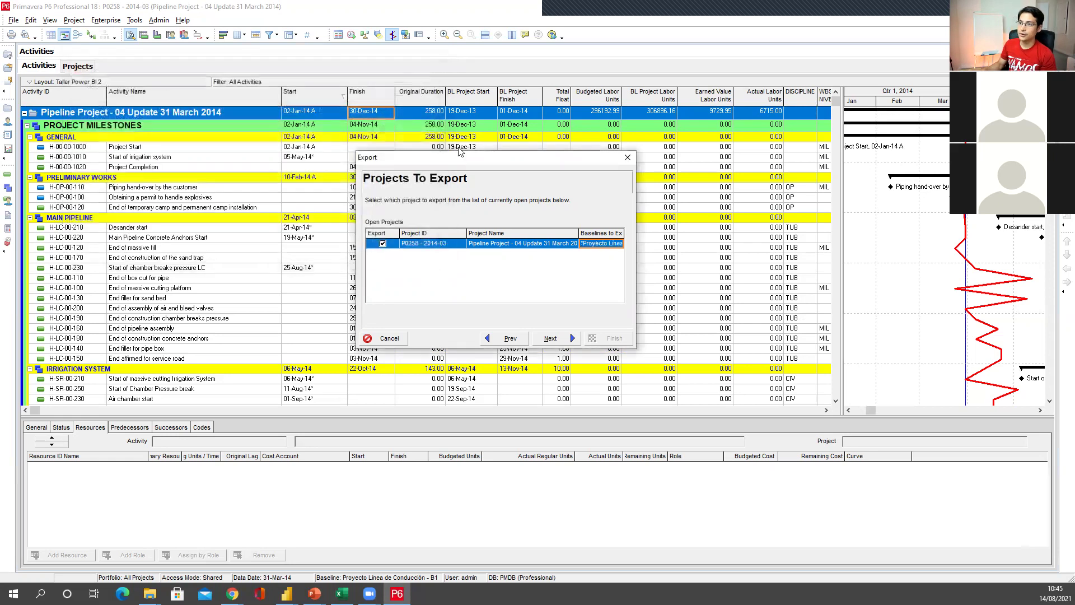
Step: Keep the output file name P0258 - 2014-03.xml and turn off project-level layouts export
click(550, 338)
click(531, 233)
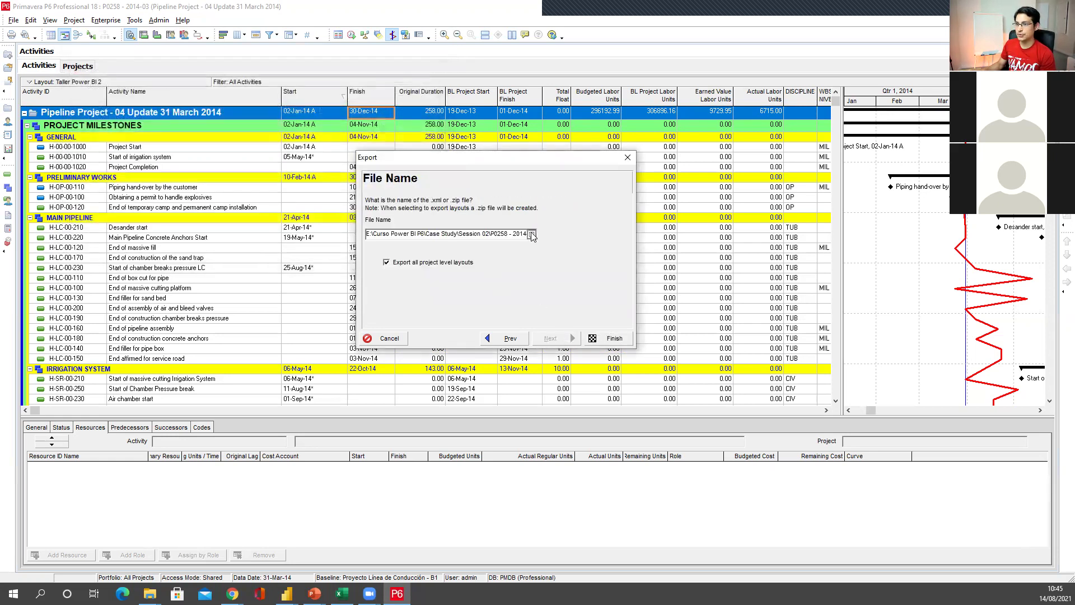
click(684, 132)
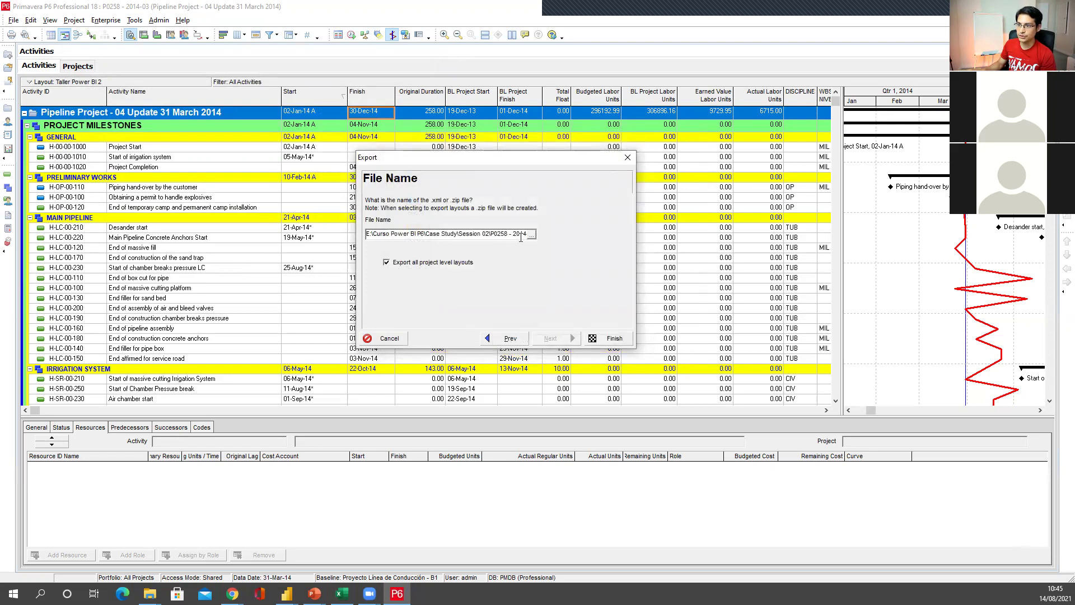
drag(522, 233, 560, 233)
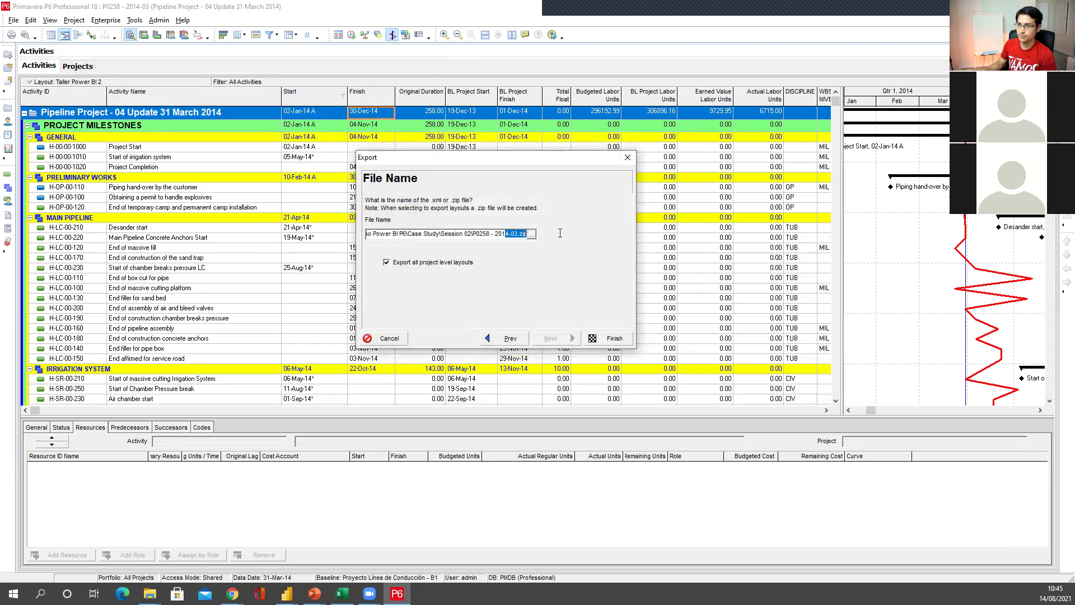
click(386, 262)
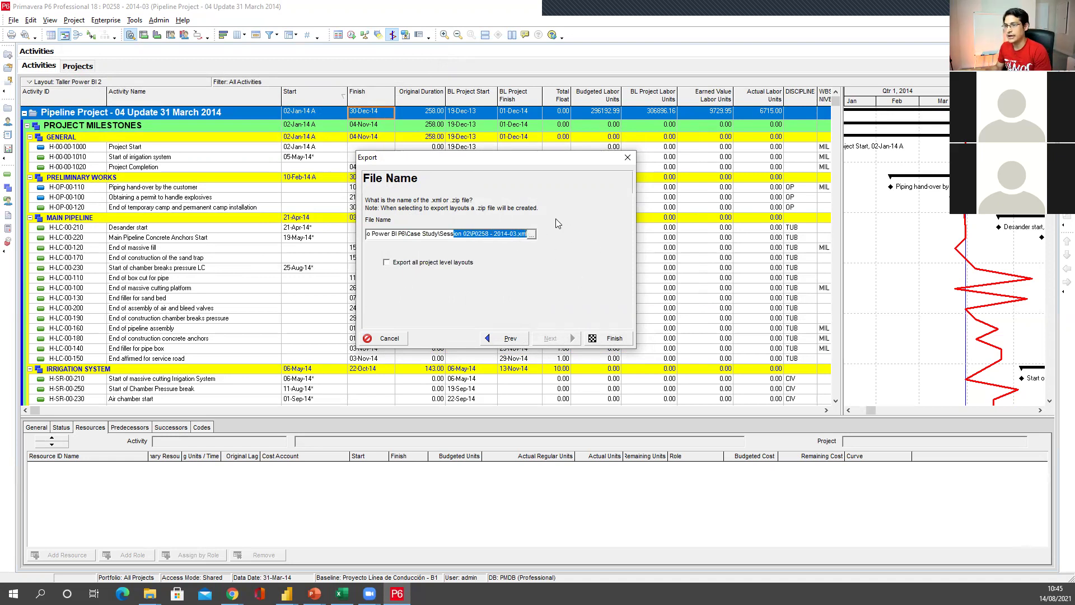
Step: Refresh the Power BI report so Current Finish reads 30/12/14 with delta -29
click(627, 158)
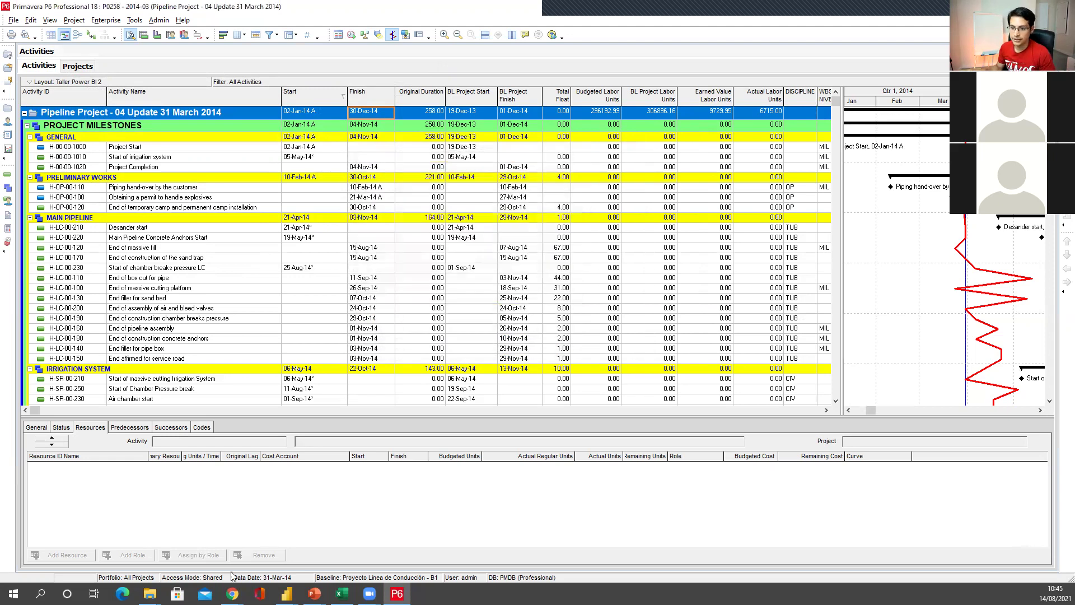
mouse_move(150, 594)
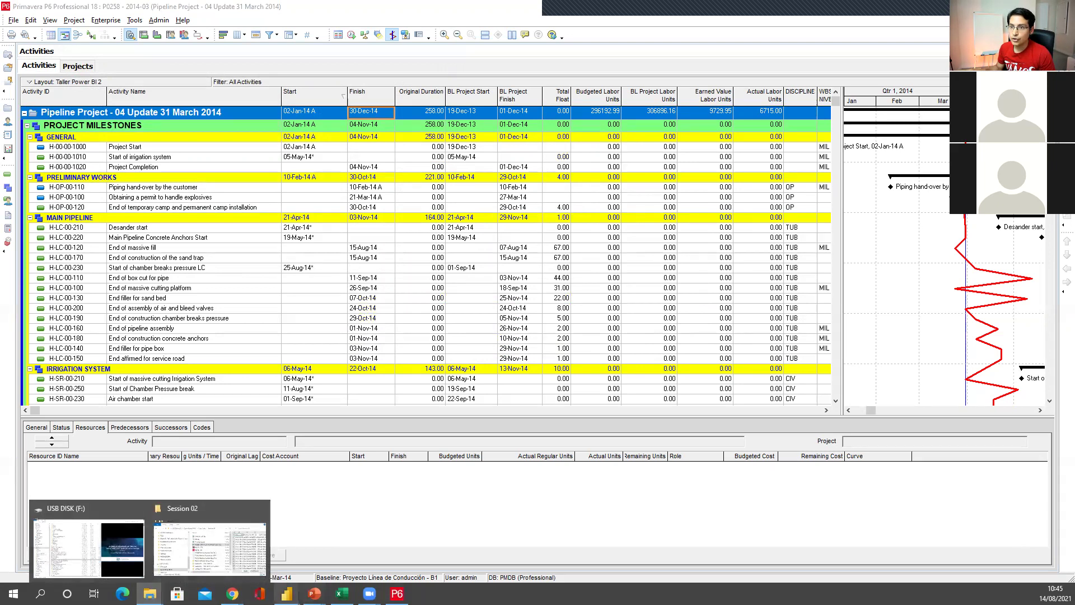
click(316, 551)
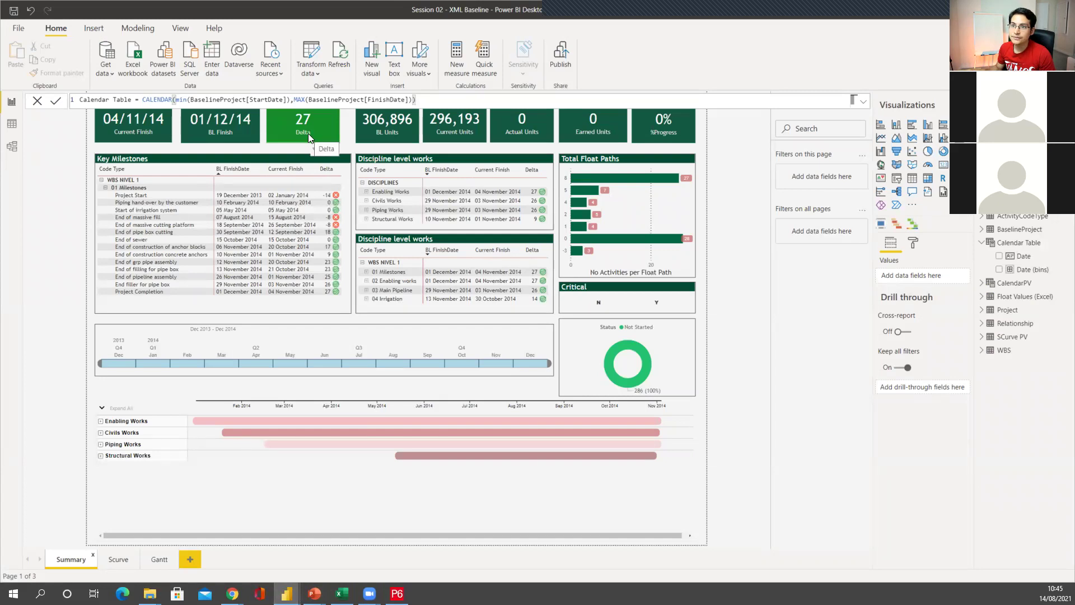
click(147, 126)
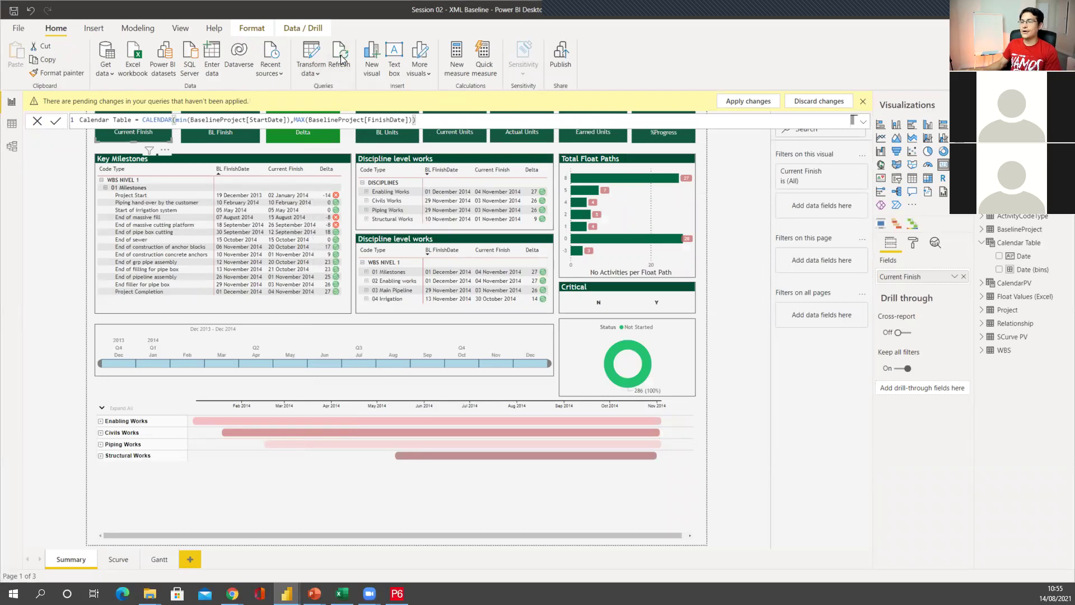
click(343, 59)
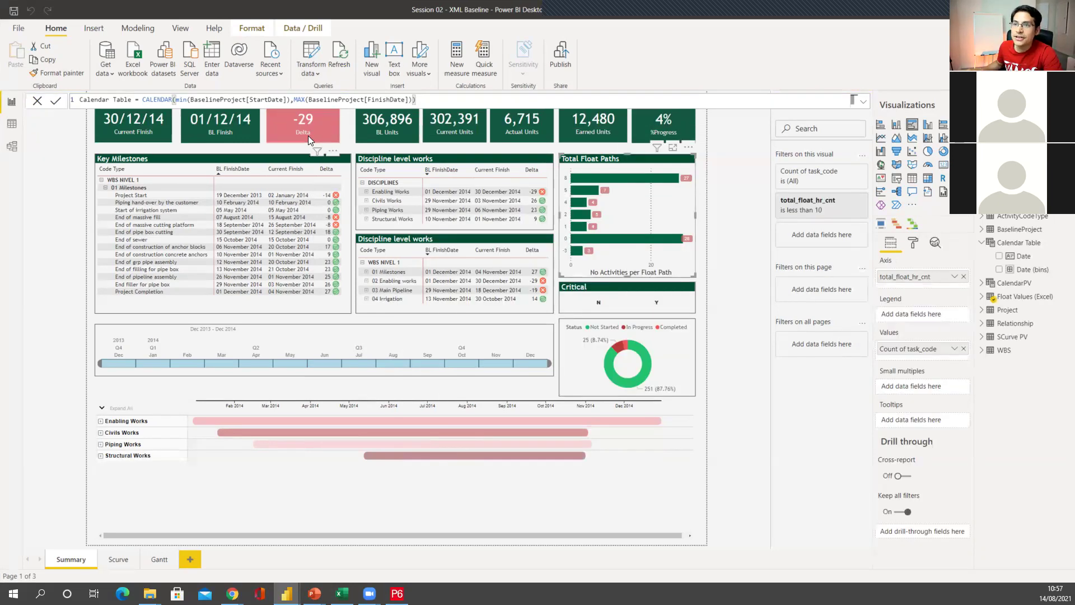
Step: Select the -29 Delta card and open the Delta measure's formula
click(308, 135)
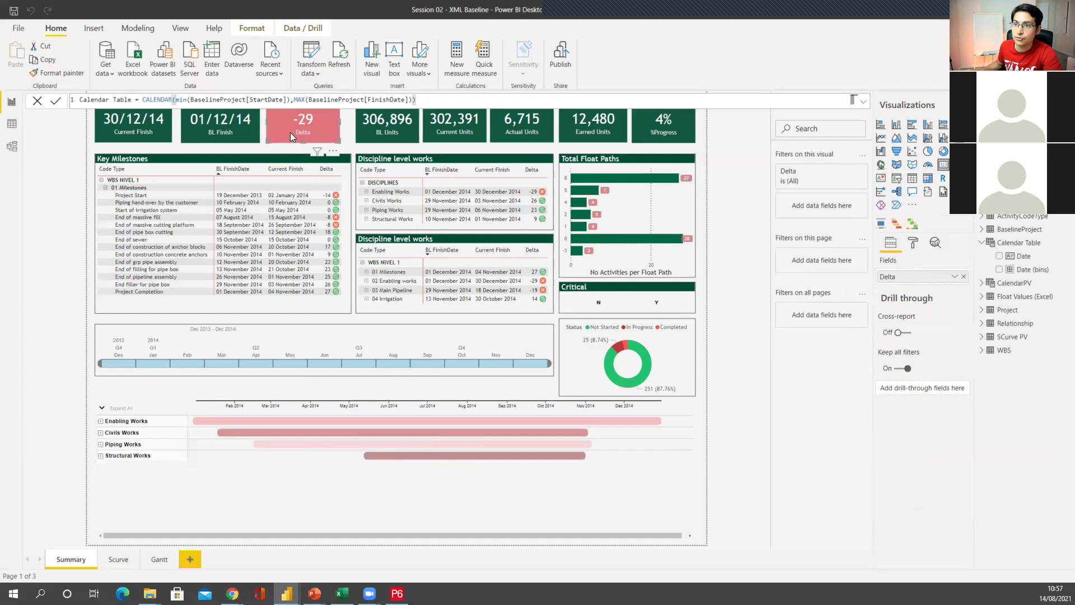
click(708, 178)
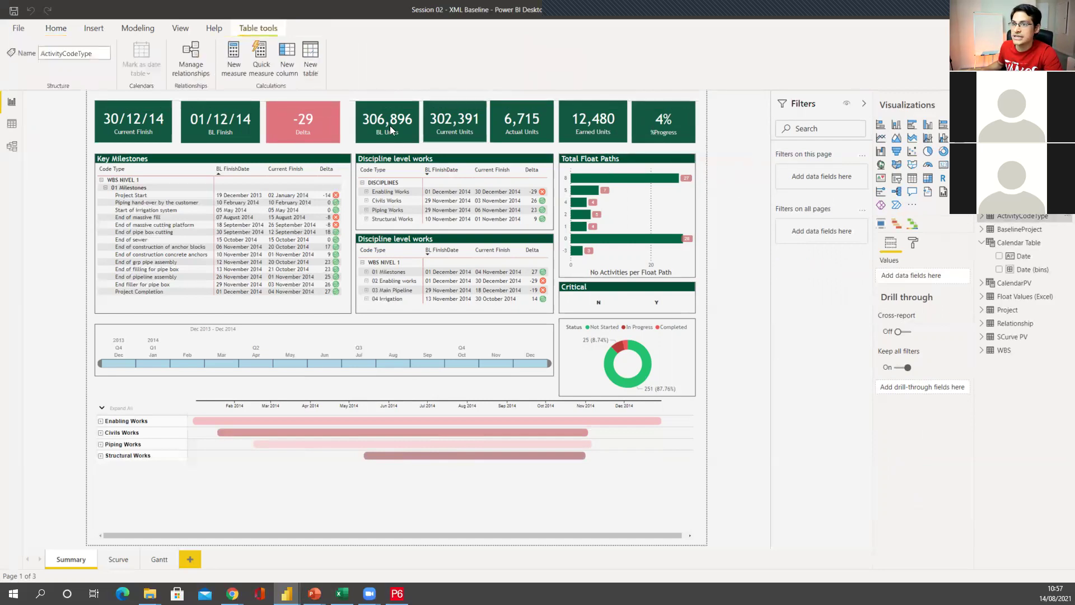
click(300, 126)
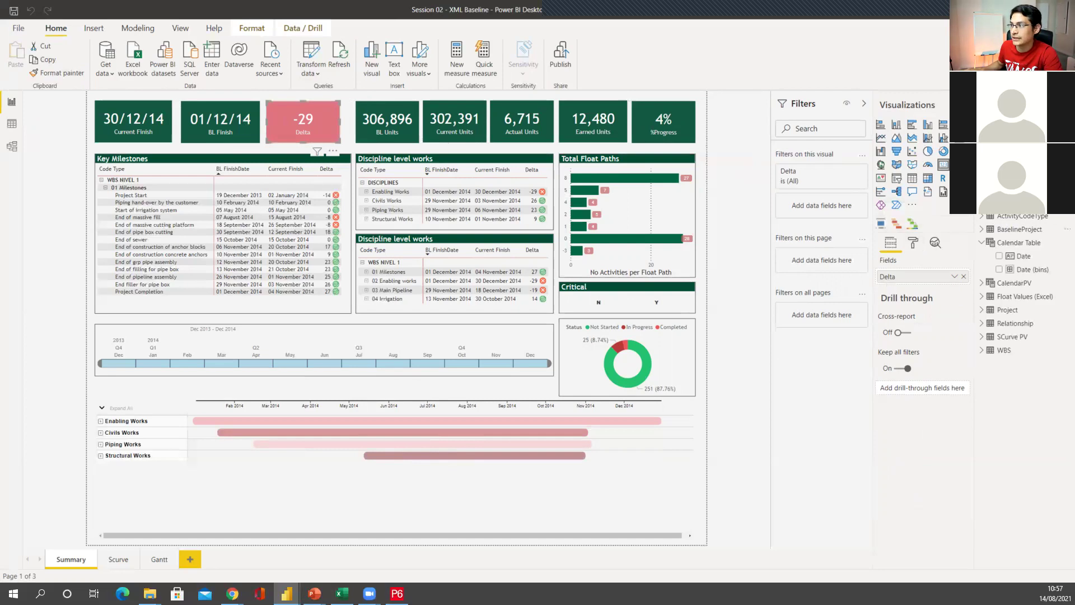
scroll(1019, 252, up, 3)
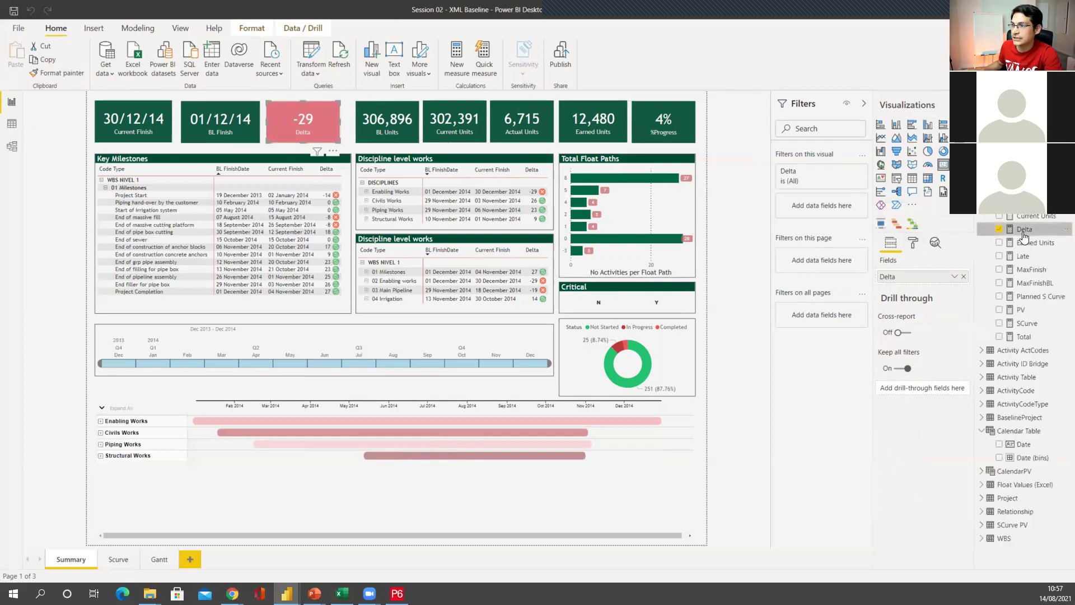
click(1023, 229)
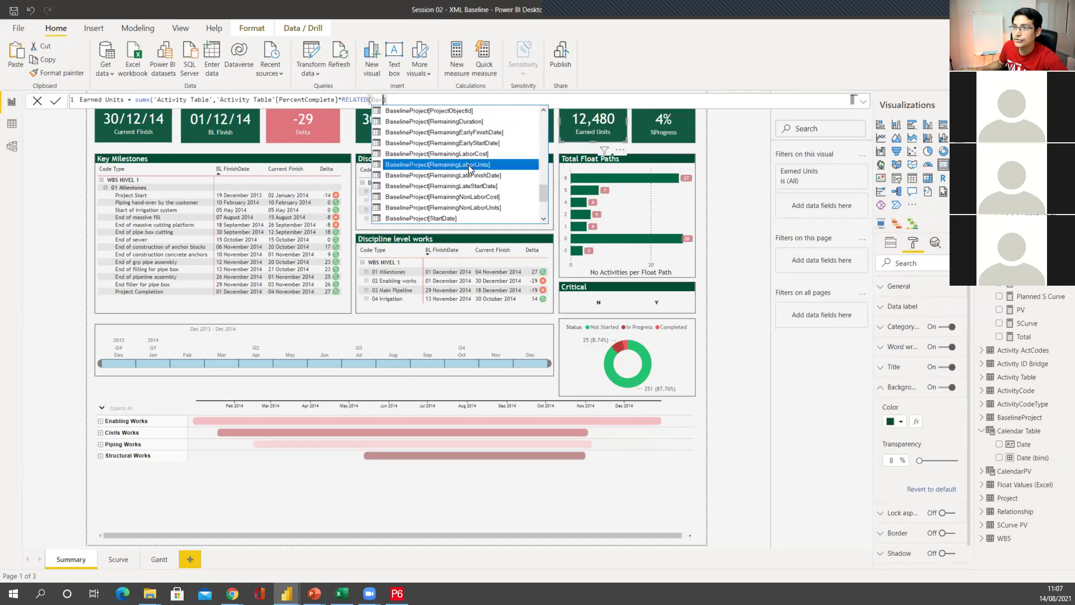
Step: Finish Earned Units with RELATED(BaselineProject[RemainingLaborUnits]) and check its card shows 9,730
click(468, 165)
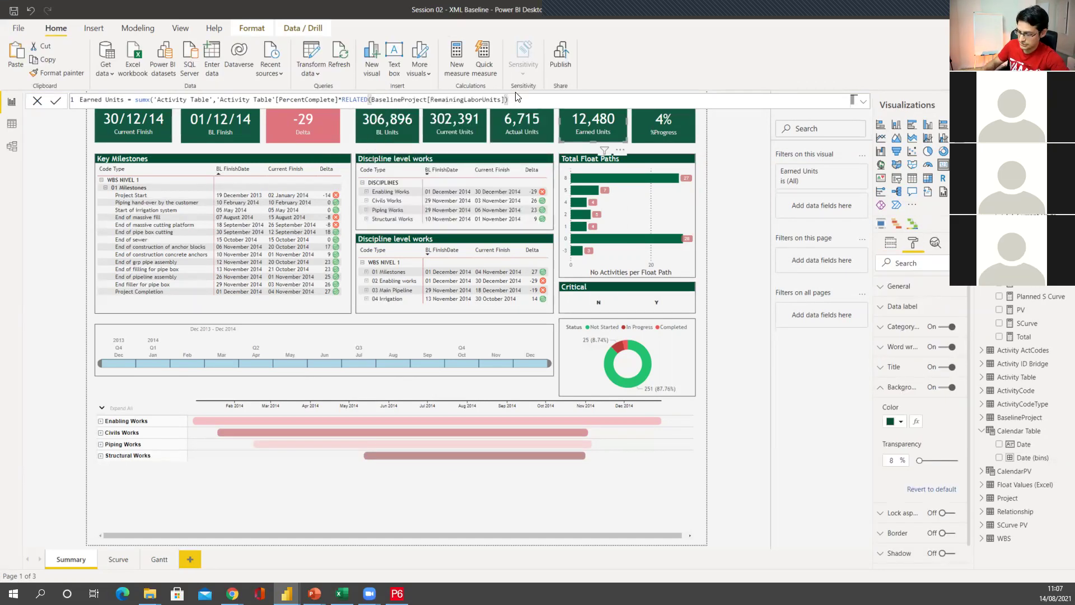
key(Return)
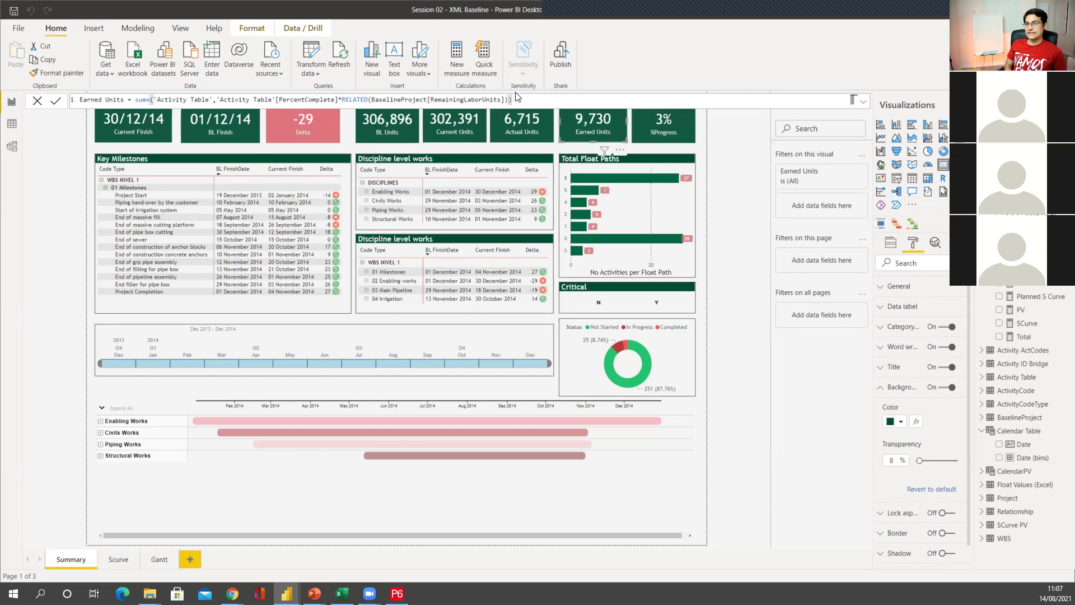
click(744, 205)
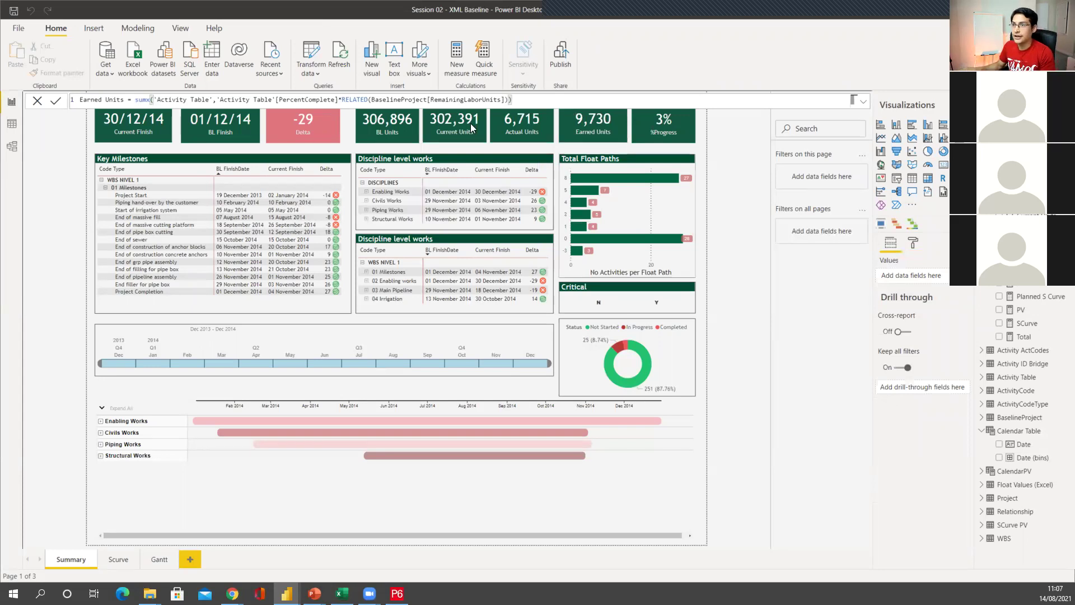
click(475, 100)
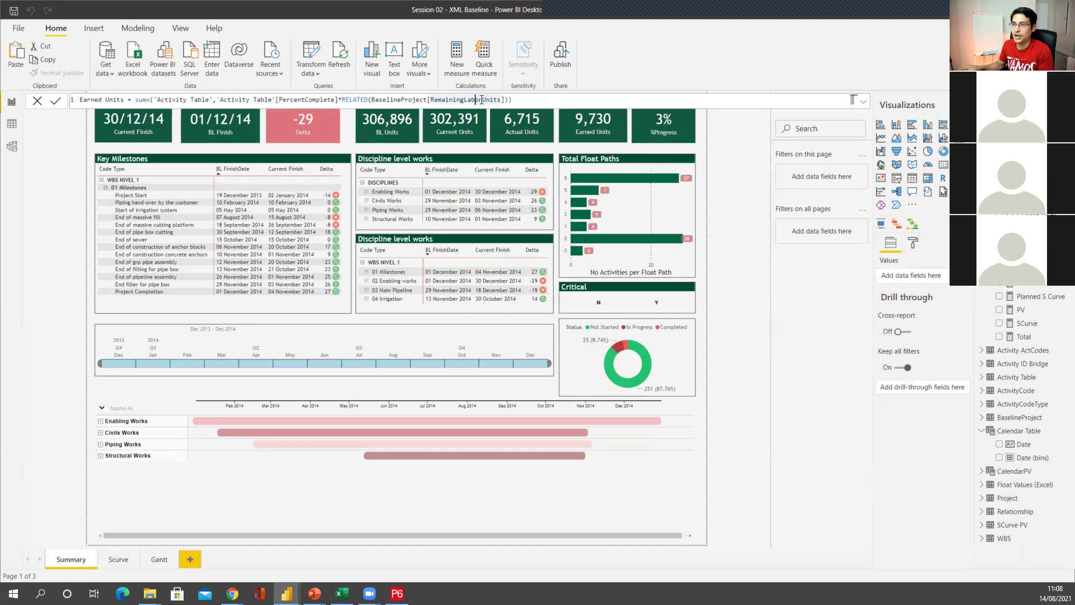
click(610, 140)
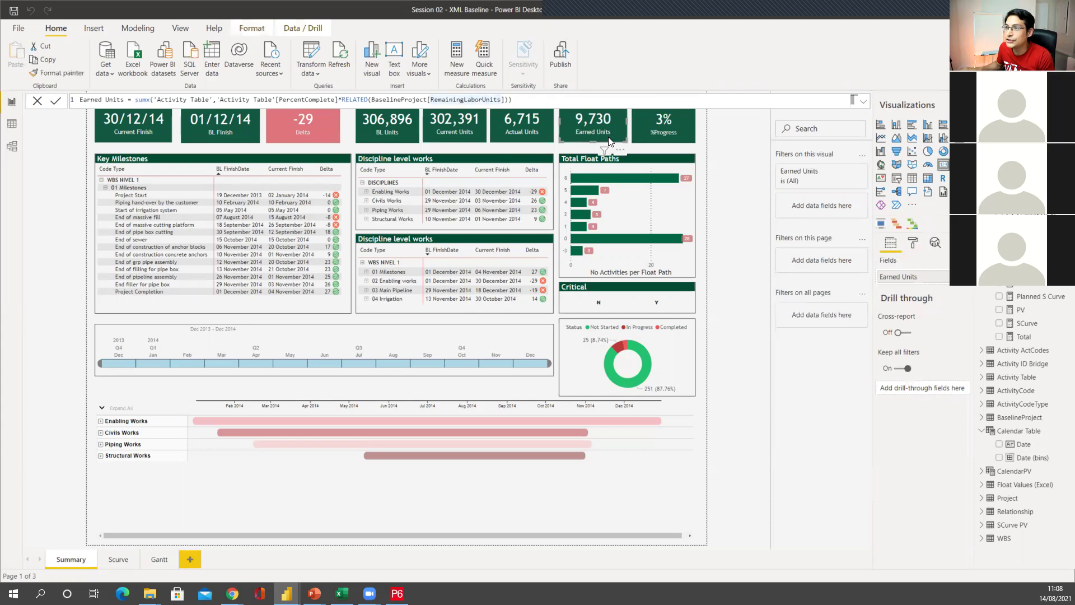
key(alt+Tab)
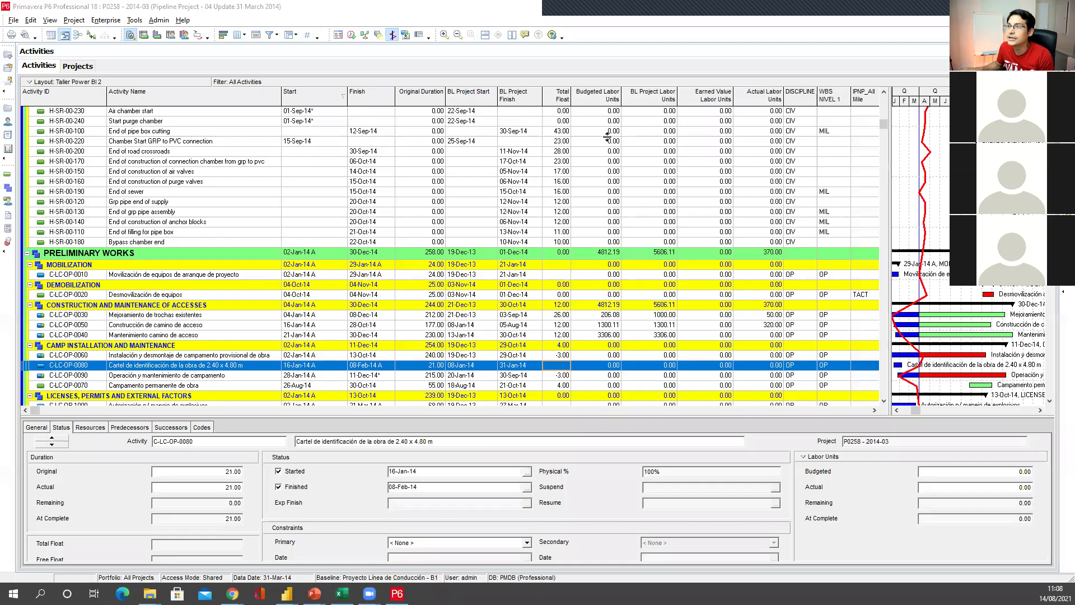
drag(884, 124, 877, 73)
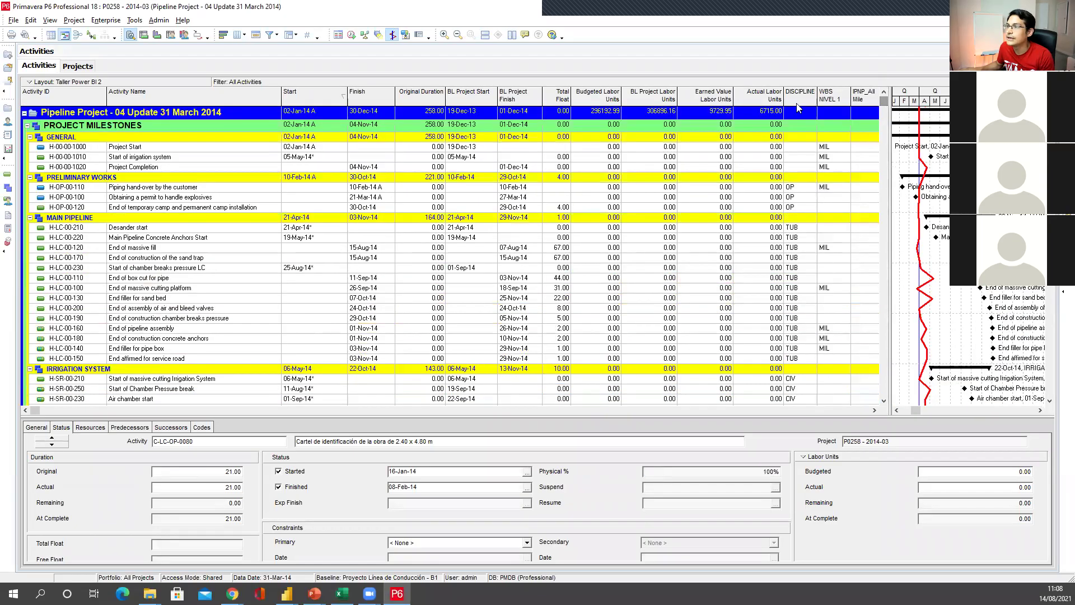
click(724, 115)
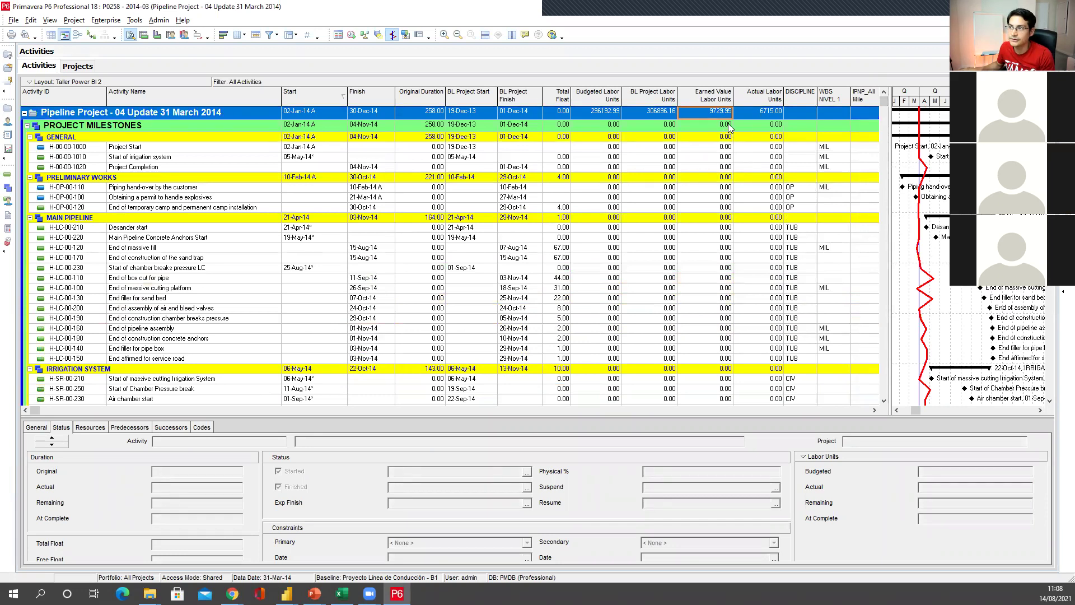
key(alt+Tab)
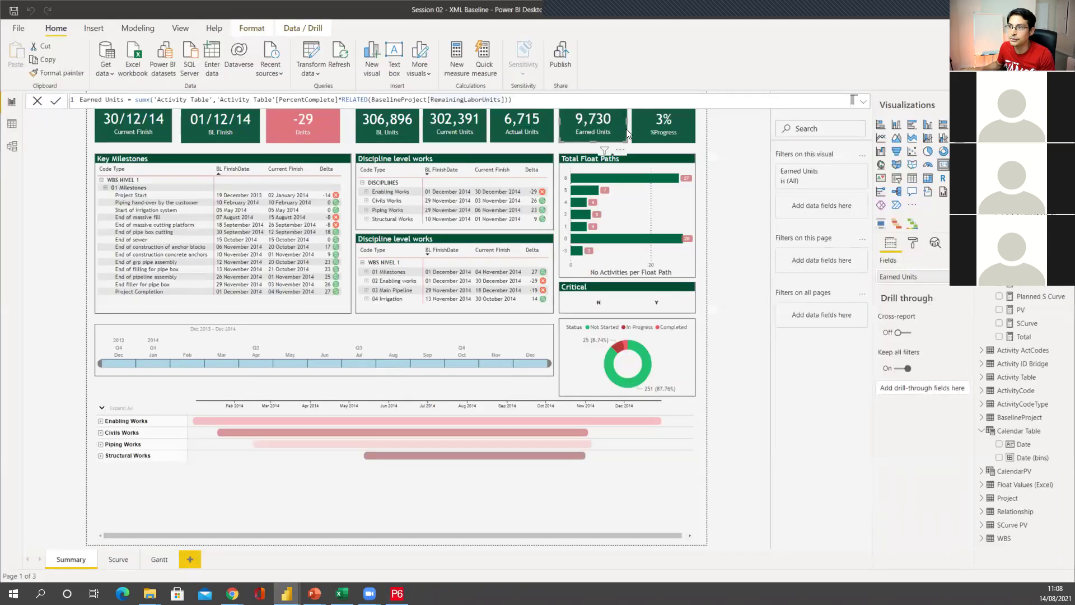
key(alt+Tab)
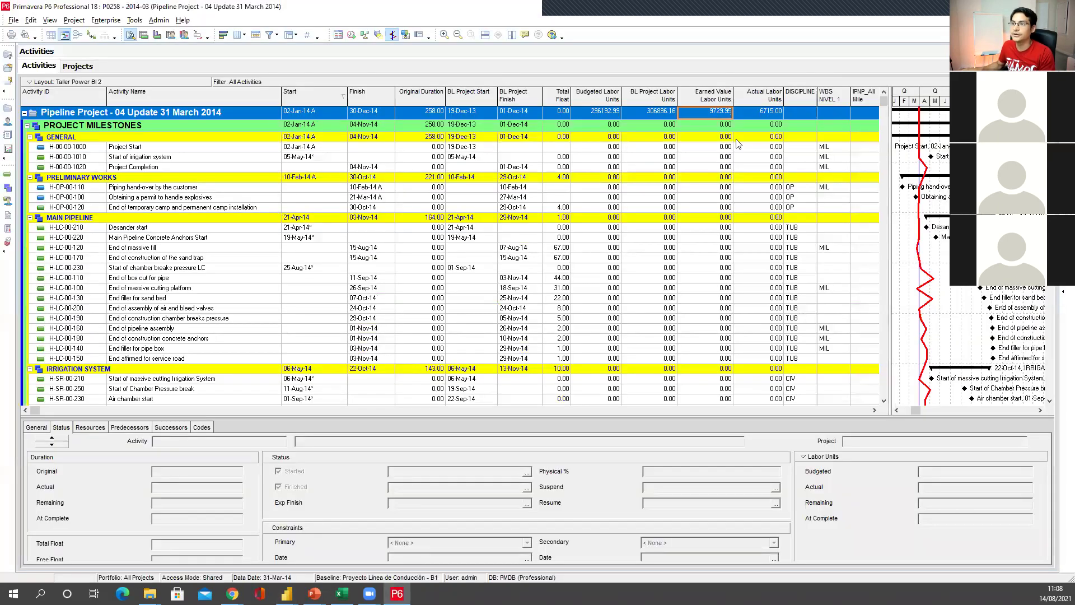
key(alt+Tab)
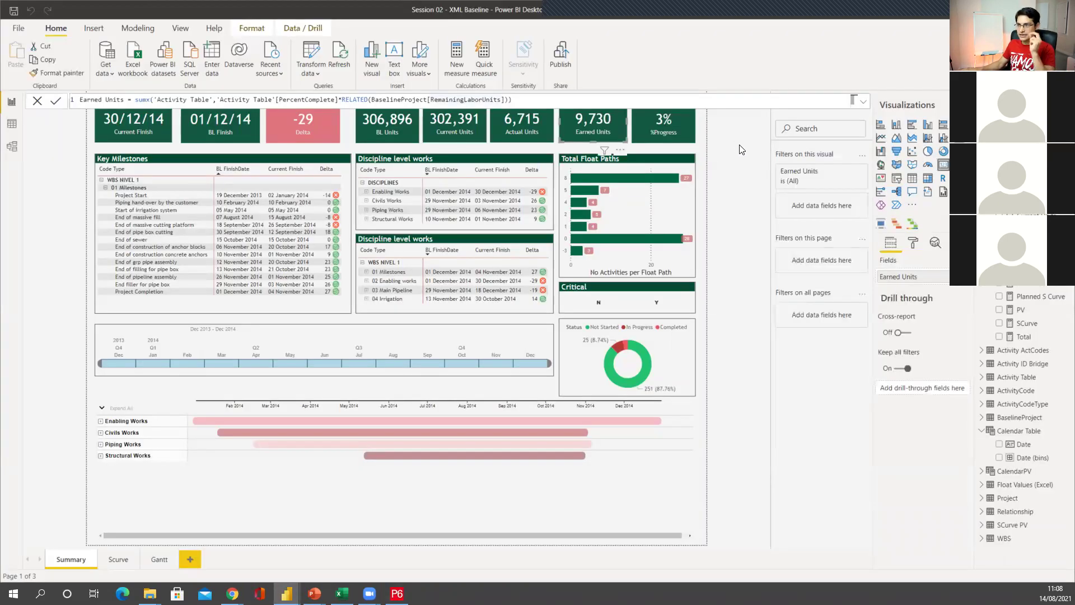